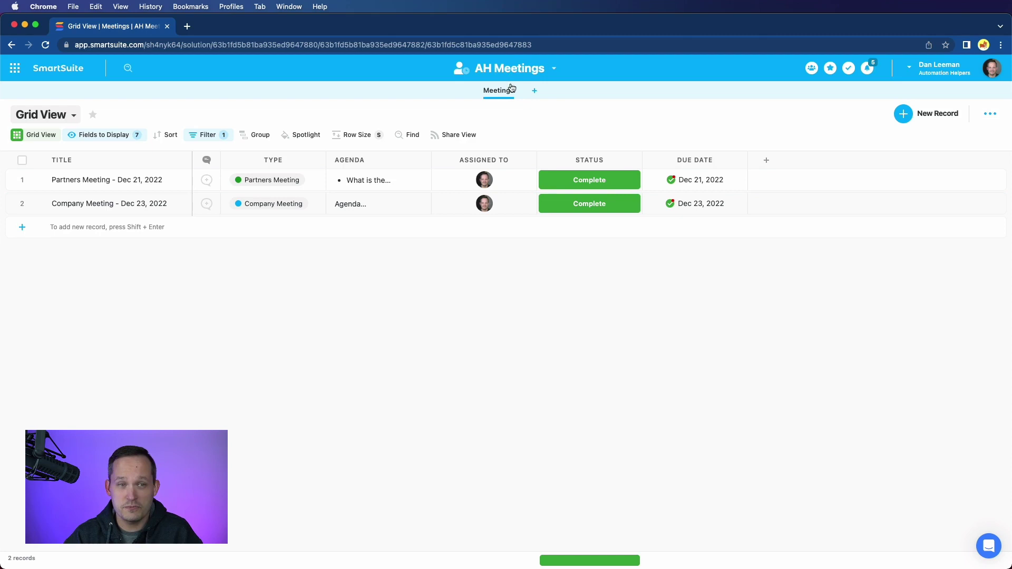
Open the Create Weekly Team Meeting automation from the AH Meetings solution's Automations list
mouse_move(510, 92)
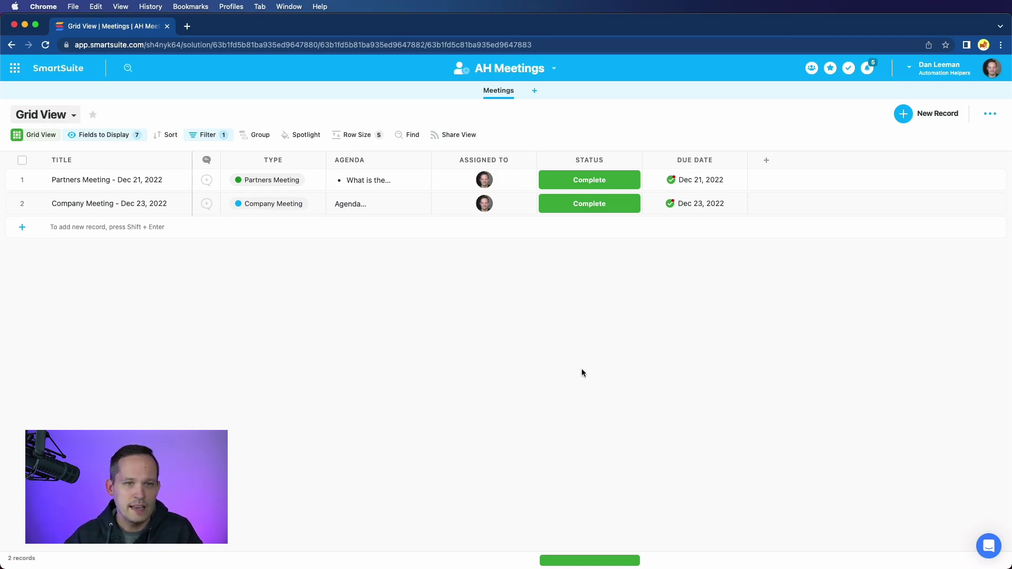
click(554, 68)
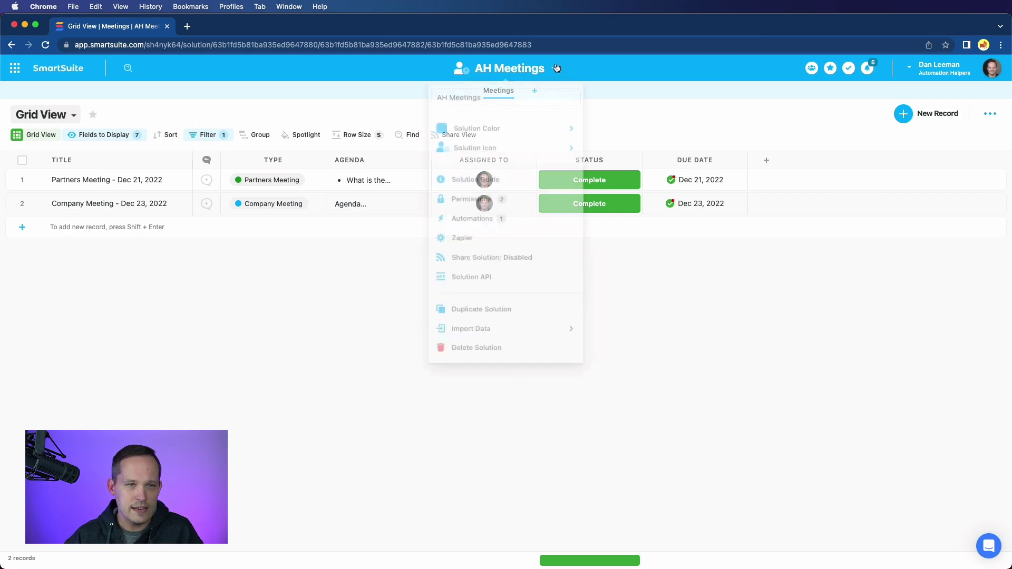
click(502, 213)
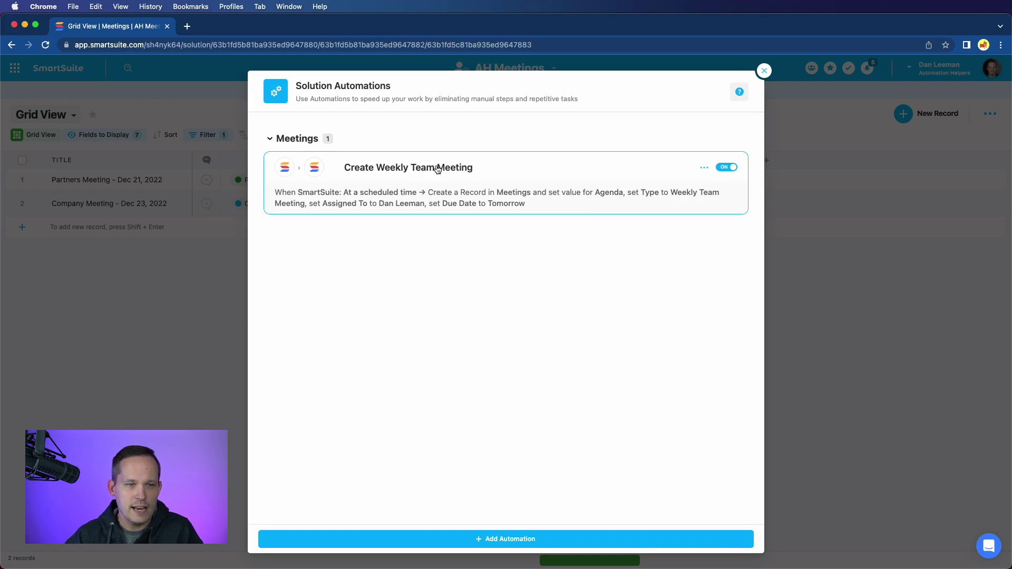
click(437, 168)
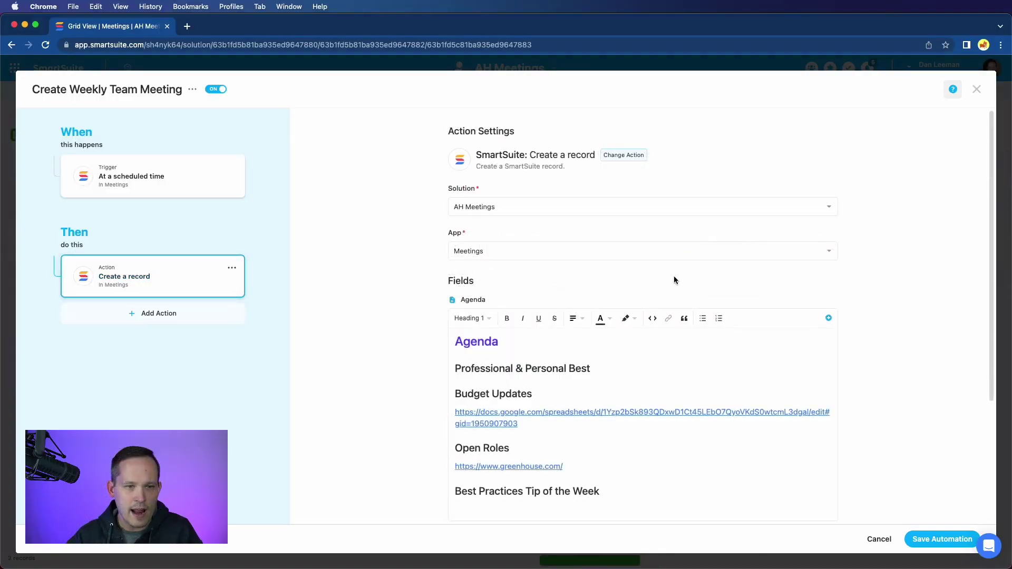
scroll(559, 293, down, 2)
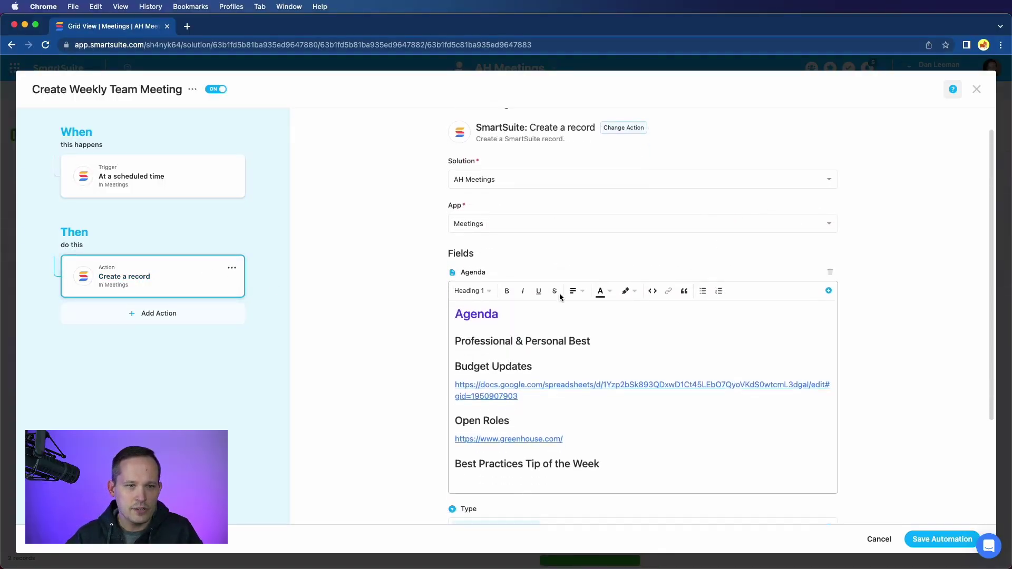
scroll(573, 259, down, 1)
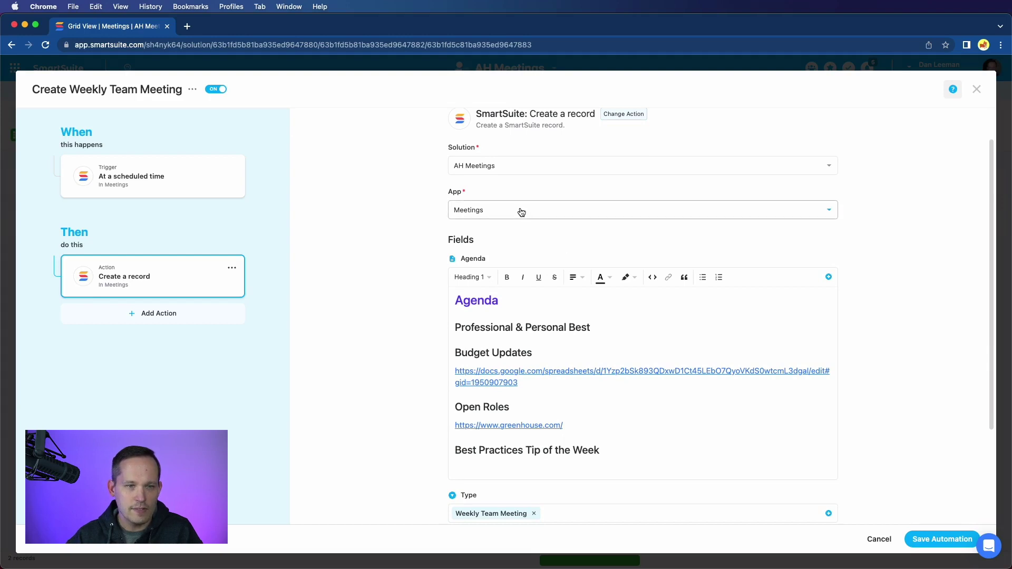
scroll(569, 243, down, 2)
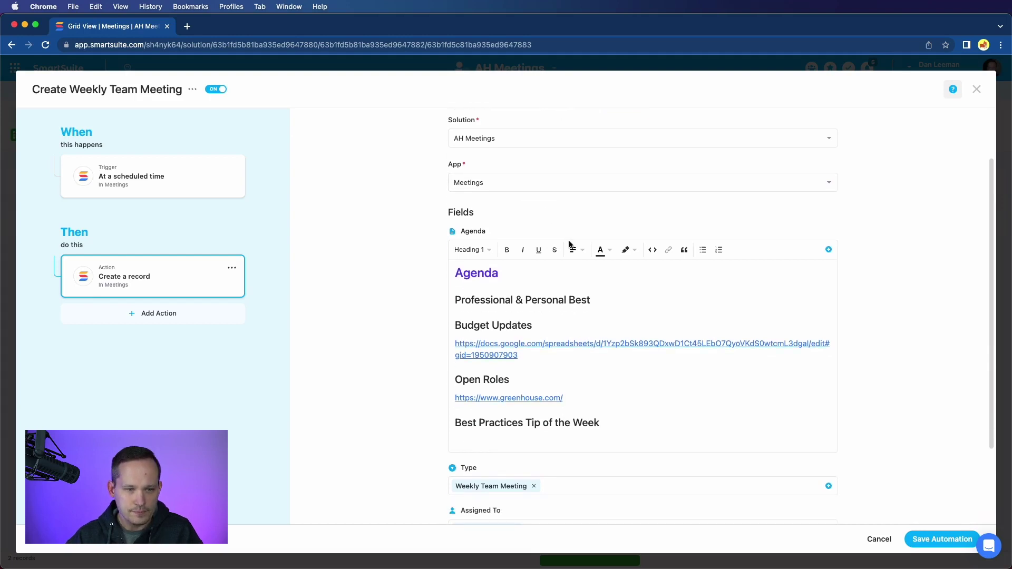
scroll(567, 246, down, 1)
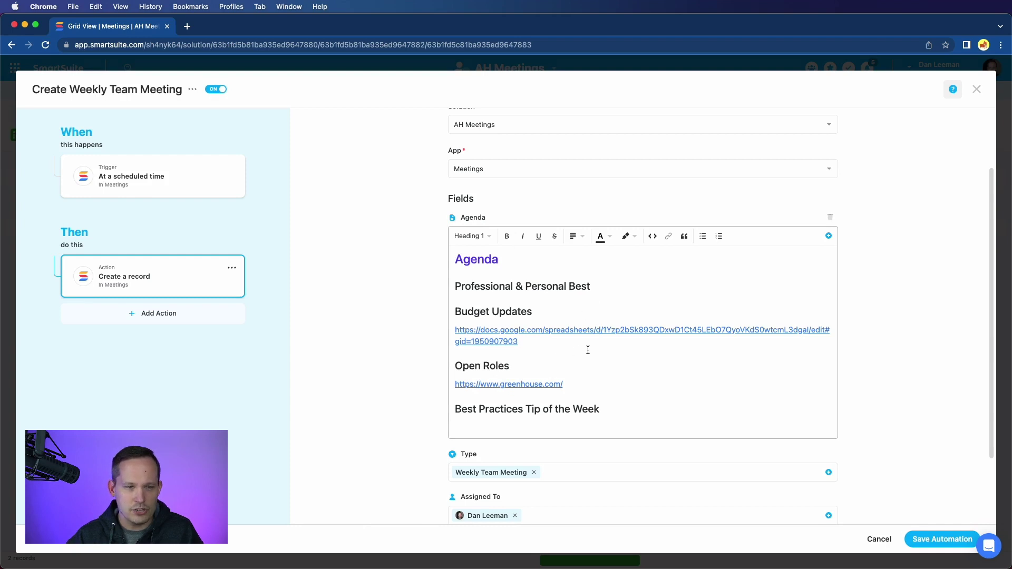
scroll(587, 350, down, 1)
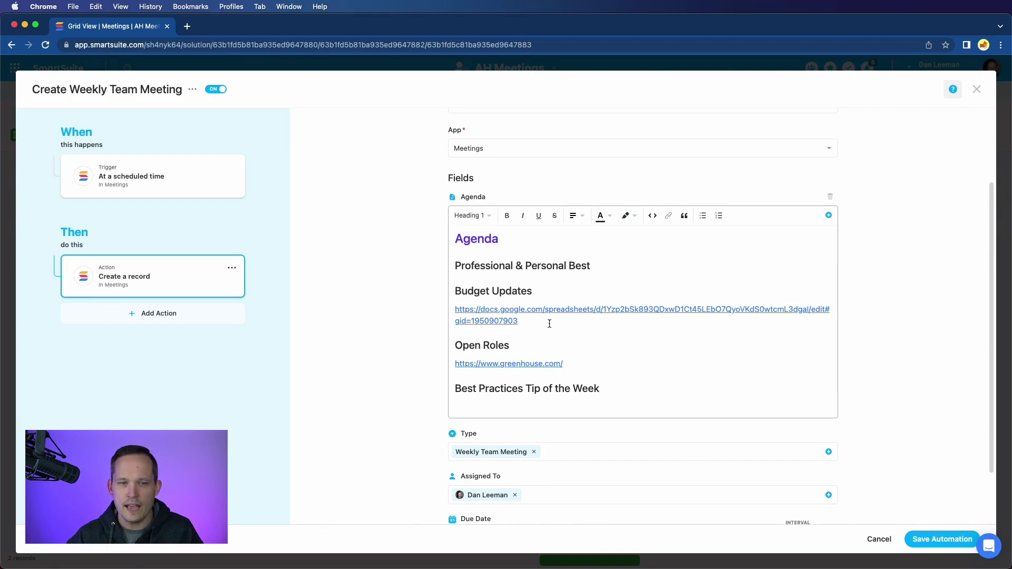
scroll(539, 345, down, 1)
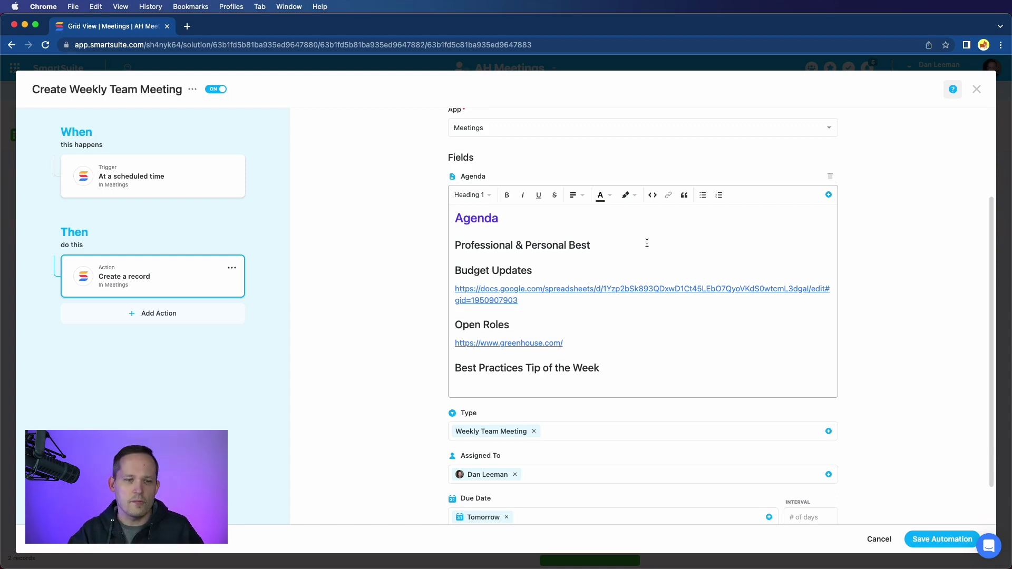
scroll(647, 243, down, 2)
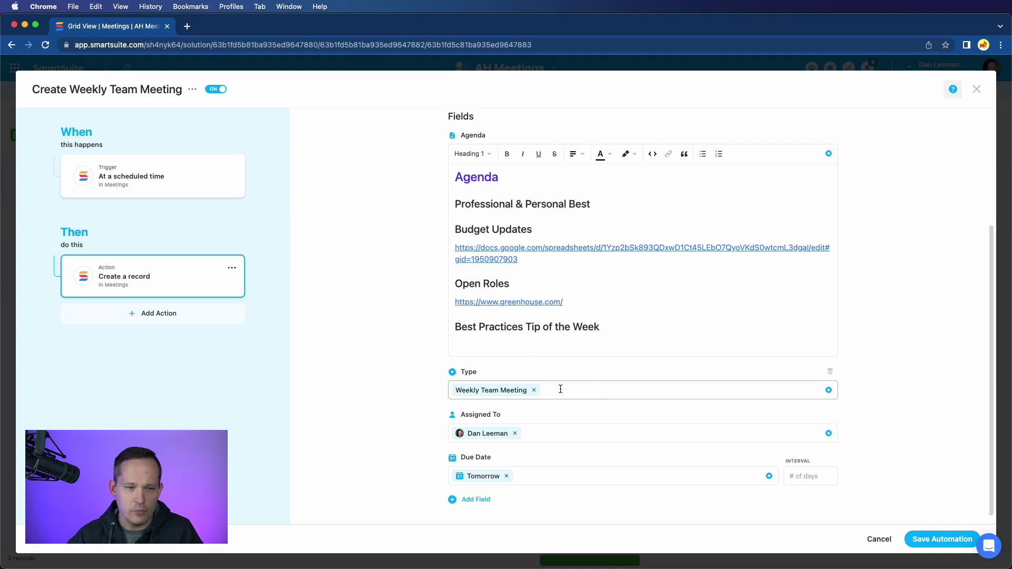
scroll(558, 389, down, 1)
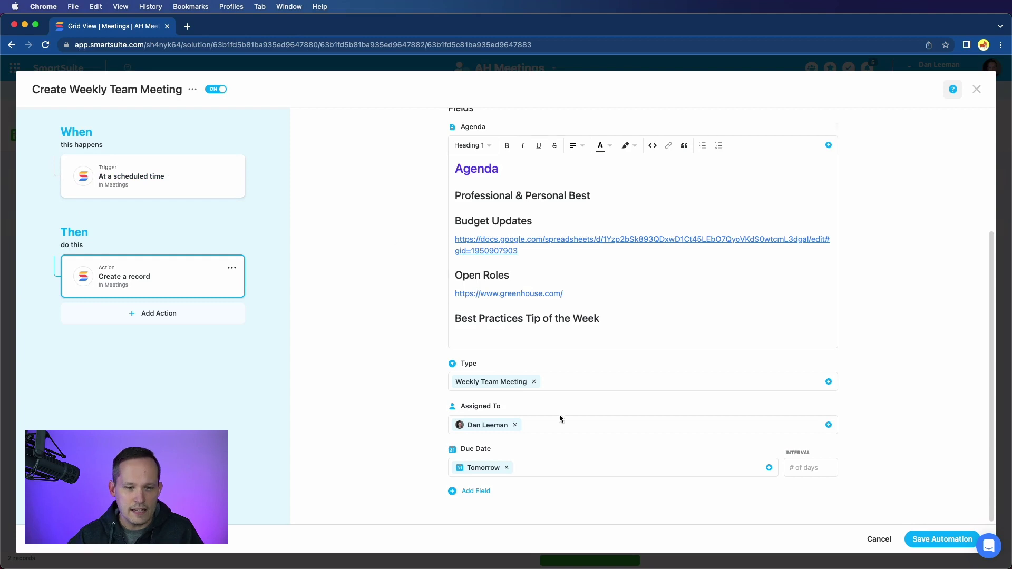
Save the automation and close the automation dialogs to return to the Meetings grid
click(957, 550)
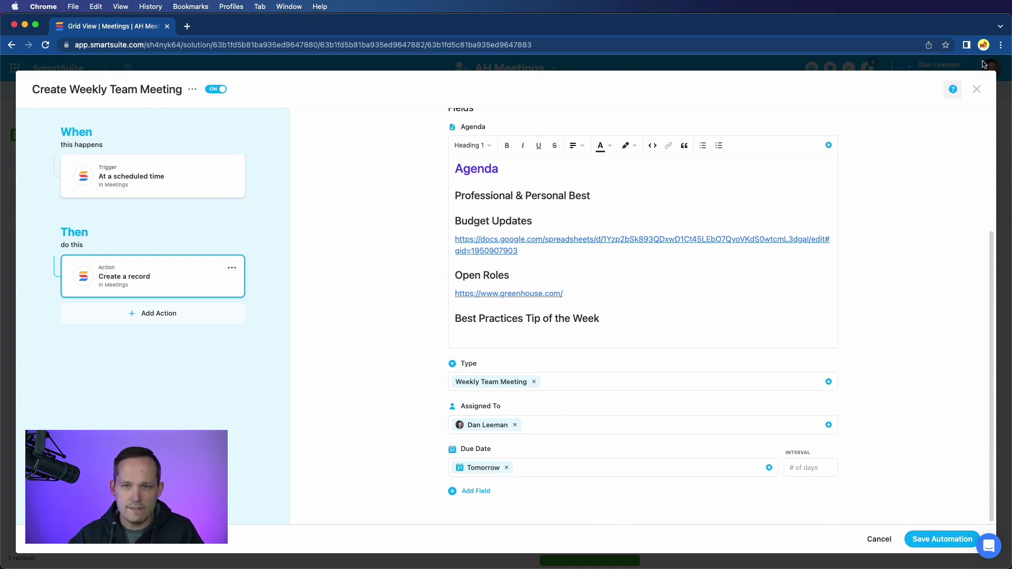
click(977, 89)
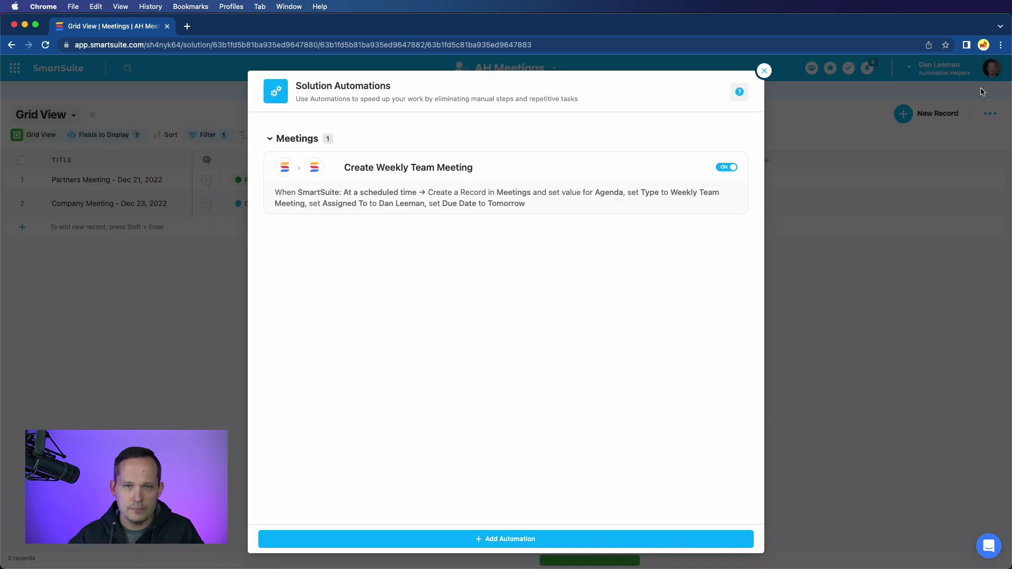
click(764, 70)
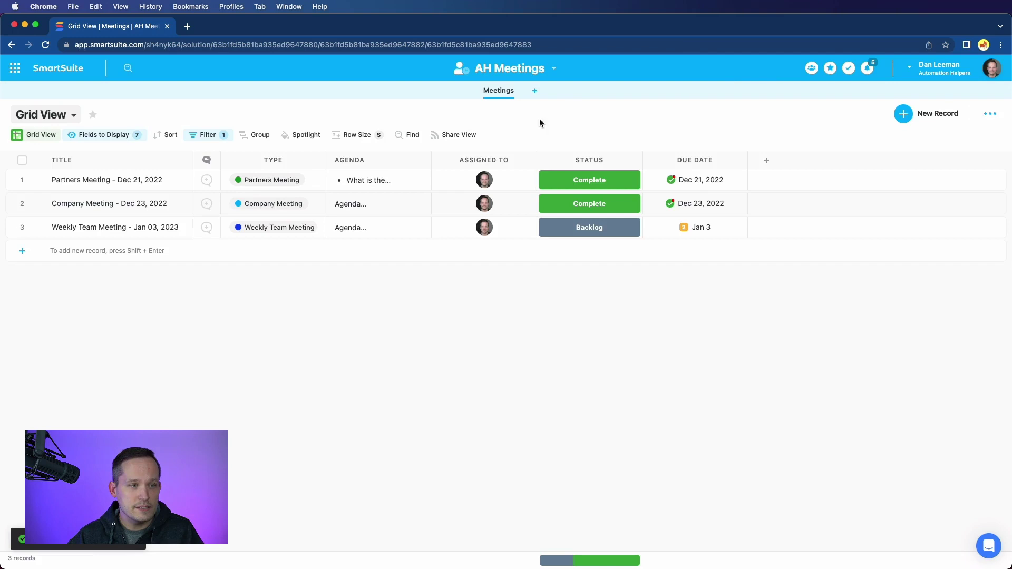
Widen the Title column and check the new record's Type and Backlog status
click(80, 231)
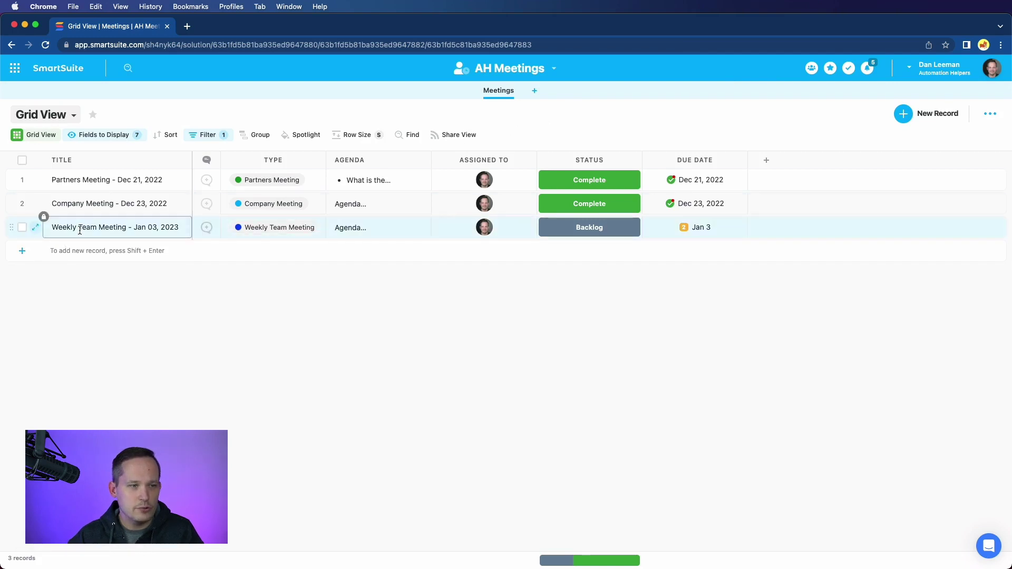
drag(192, 182, 217, 182)
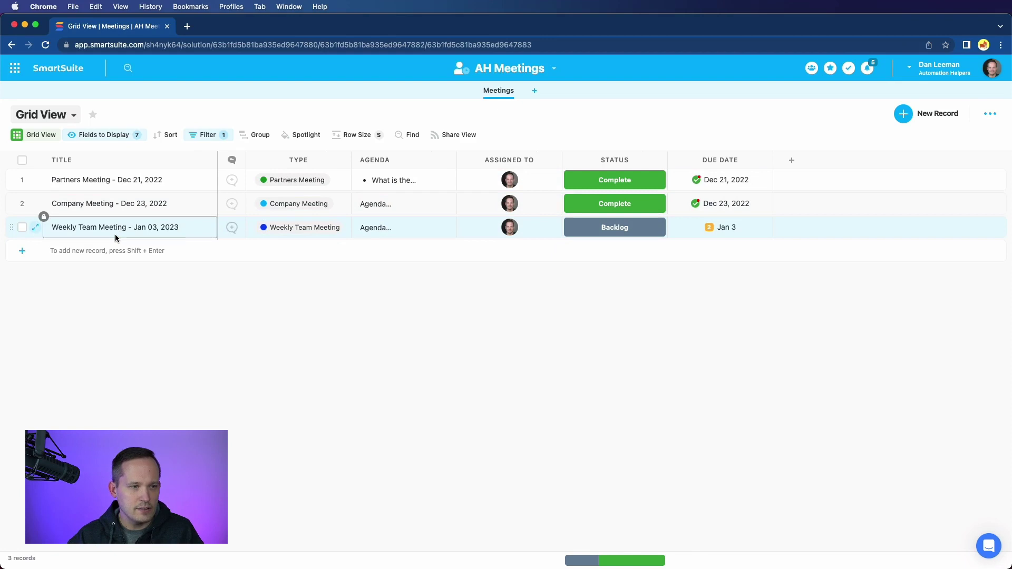
click(290, 232)
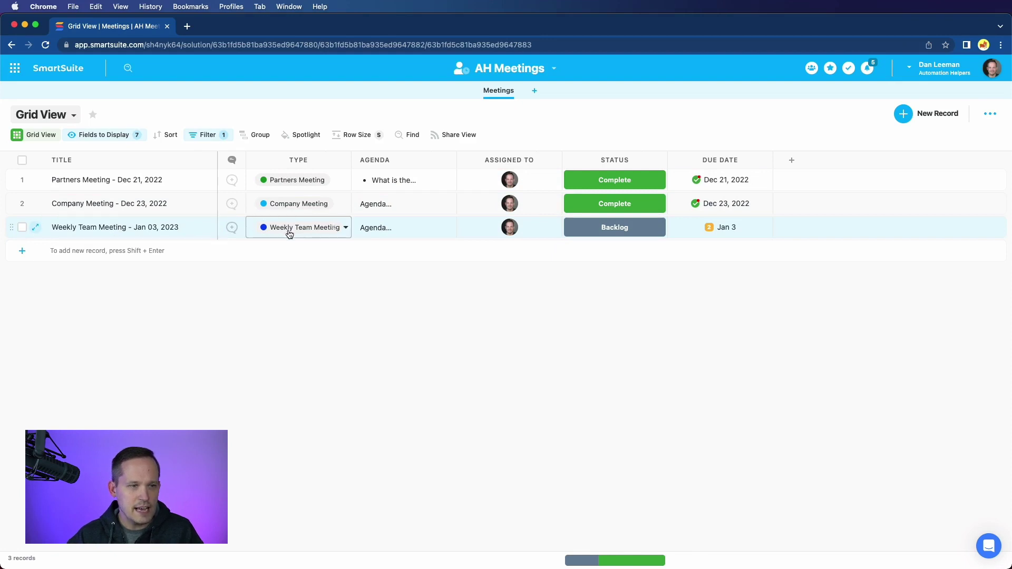
click(146, 225)
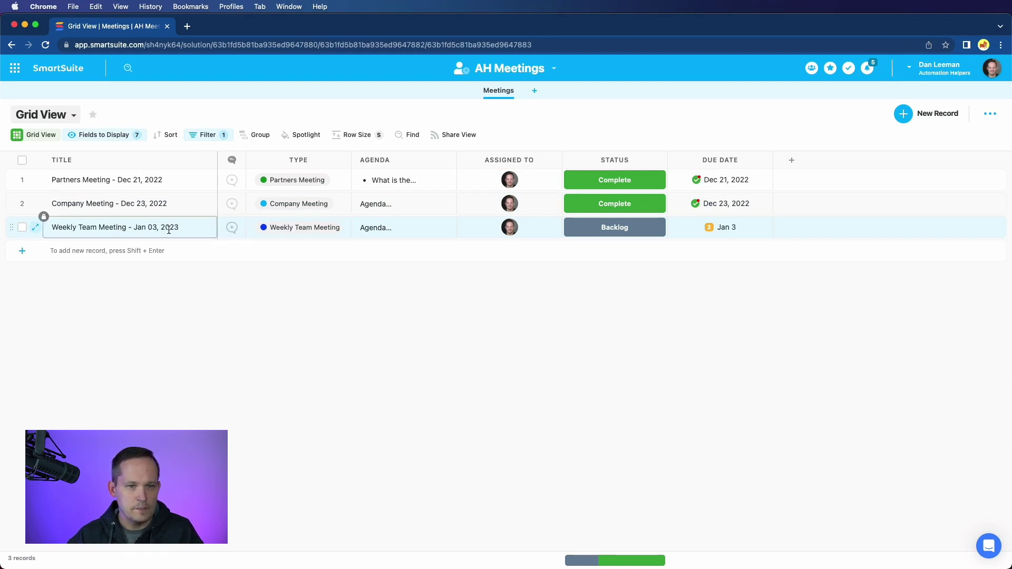
click(543, 227)
click(617, 230)
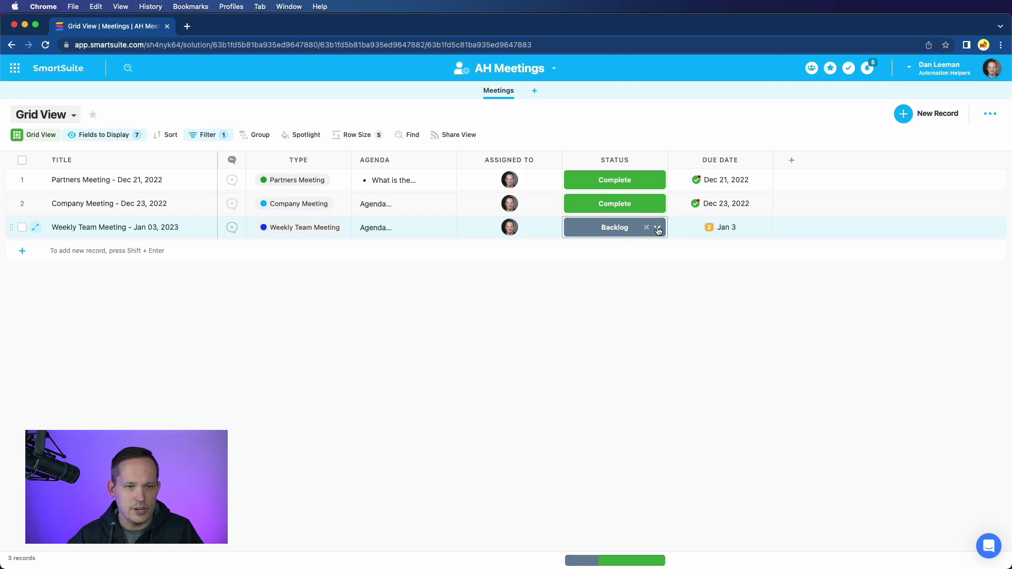
Step through row 3's assignee, due date and Agenda cells back to its title
key(Left)
key(Right)
key(Right)
key(Left)
key(Left)
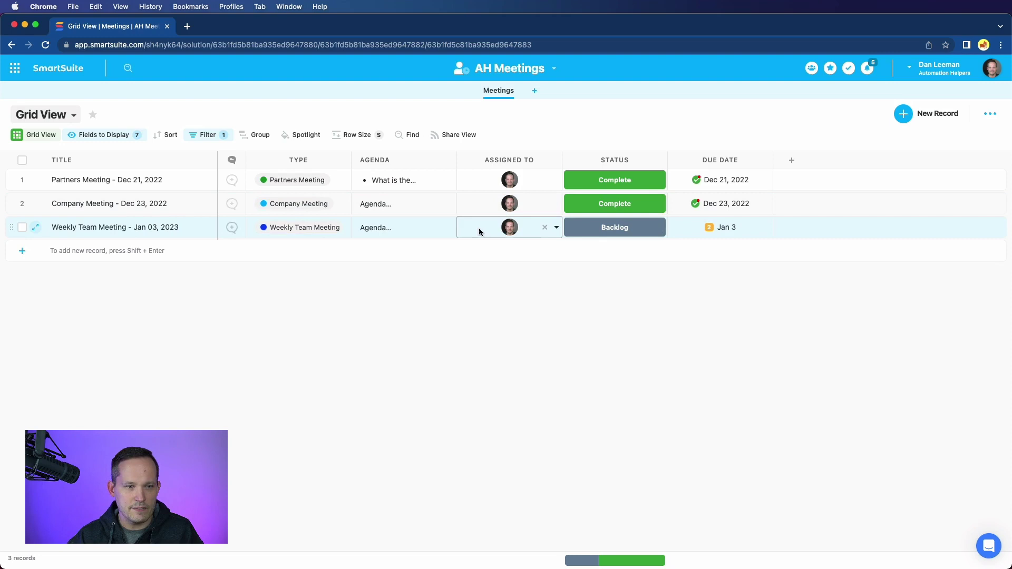
key(Left)
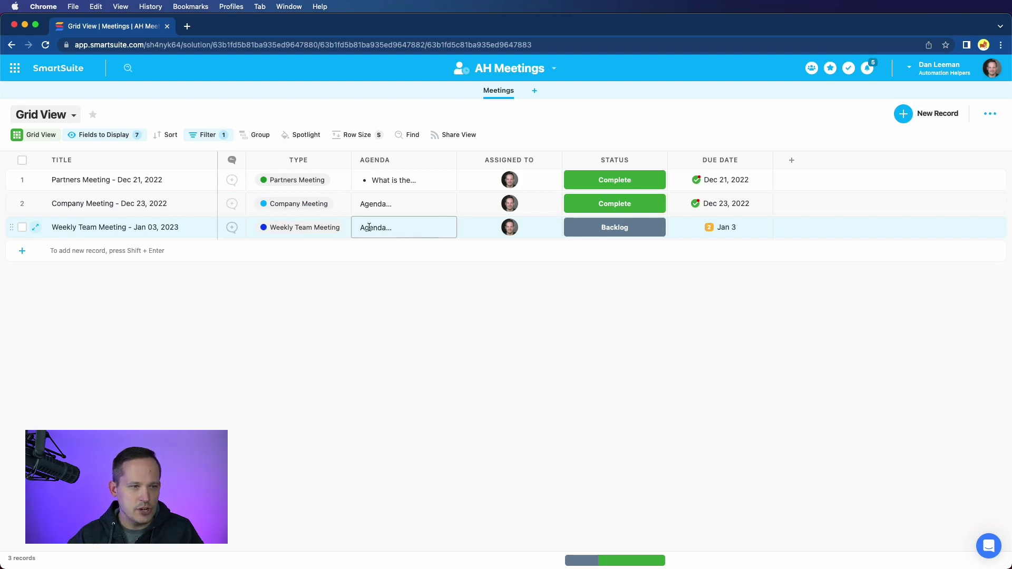
key(Left)
key(Left)
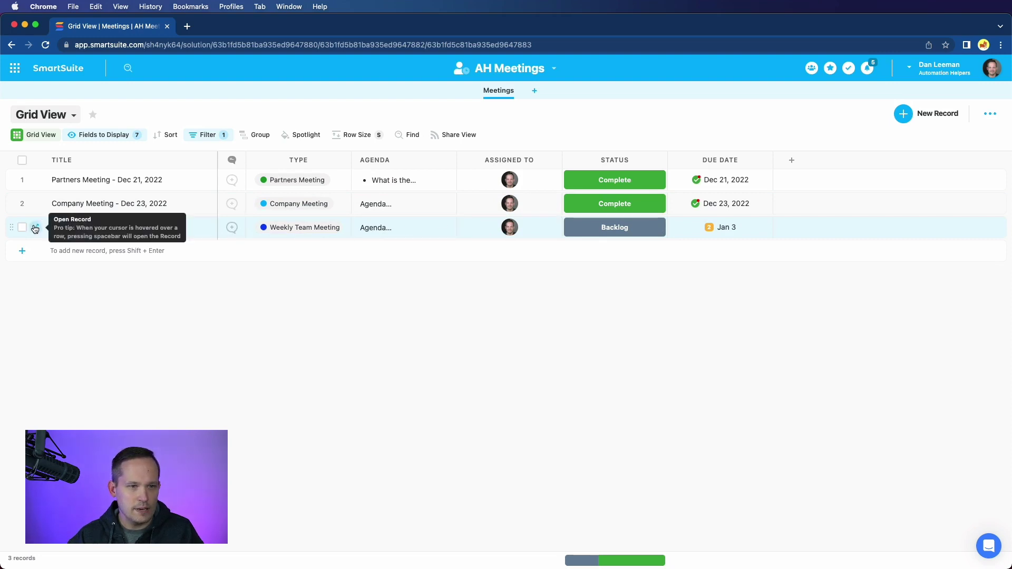
Open the Weekly Team Meeting - Jan 03, 2023 record and scroll its agenda's budget and open-roles links
click(35, 228)
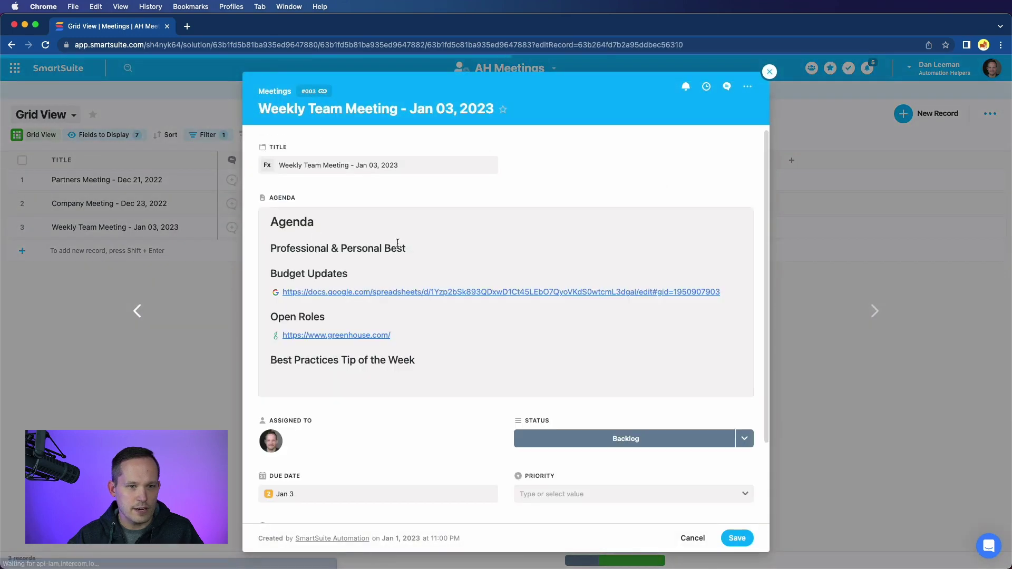
scroll(507, 262, down, 1)
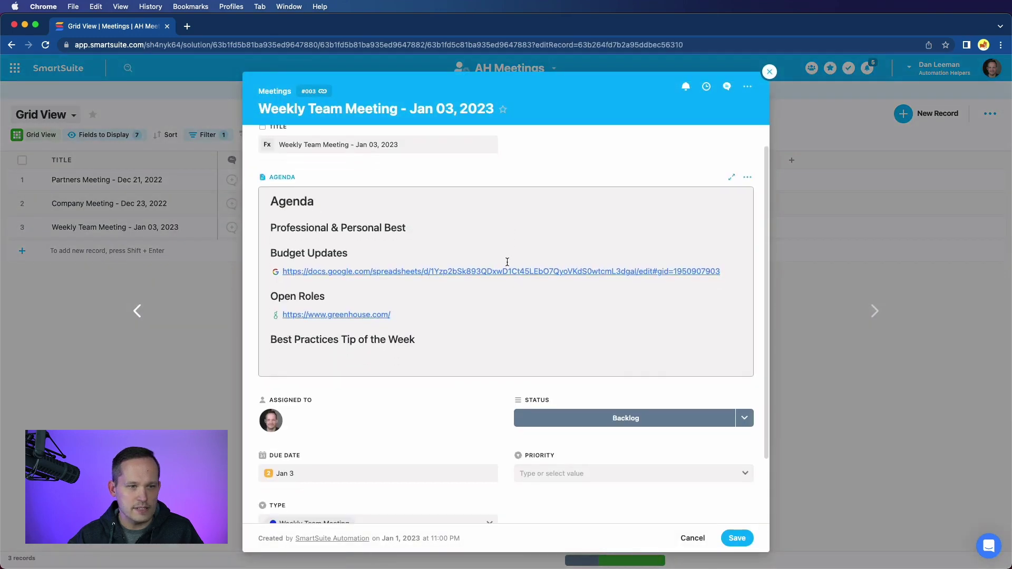
click(420, 339)
scroll(346, 239, up, 1)
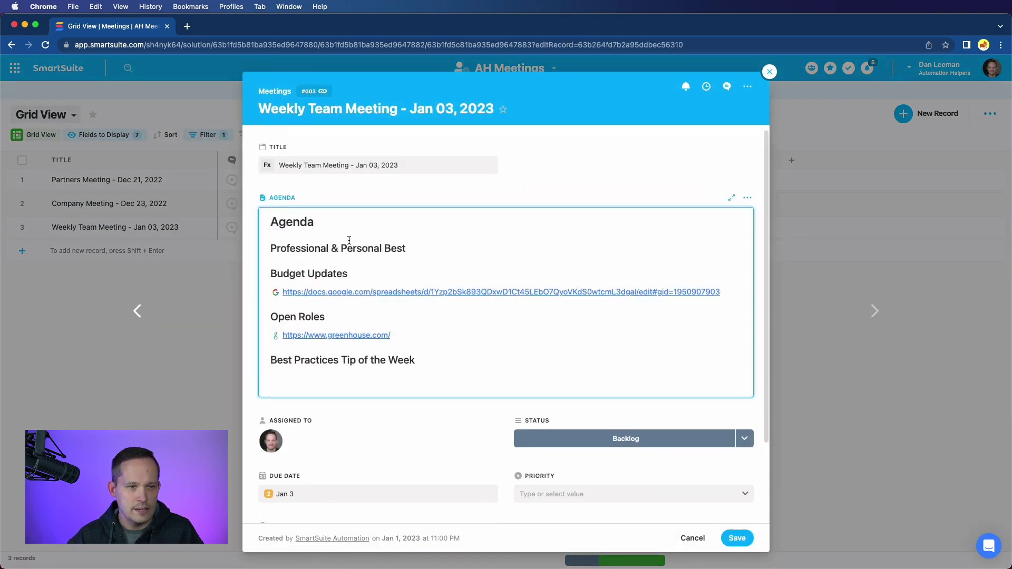
scroll(413, 254, down, 2)
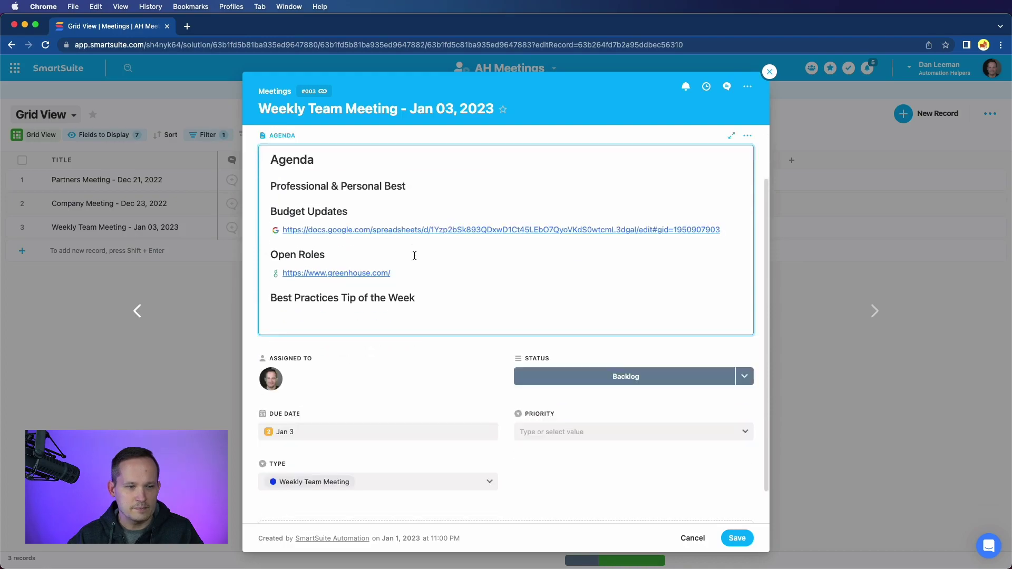